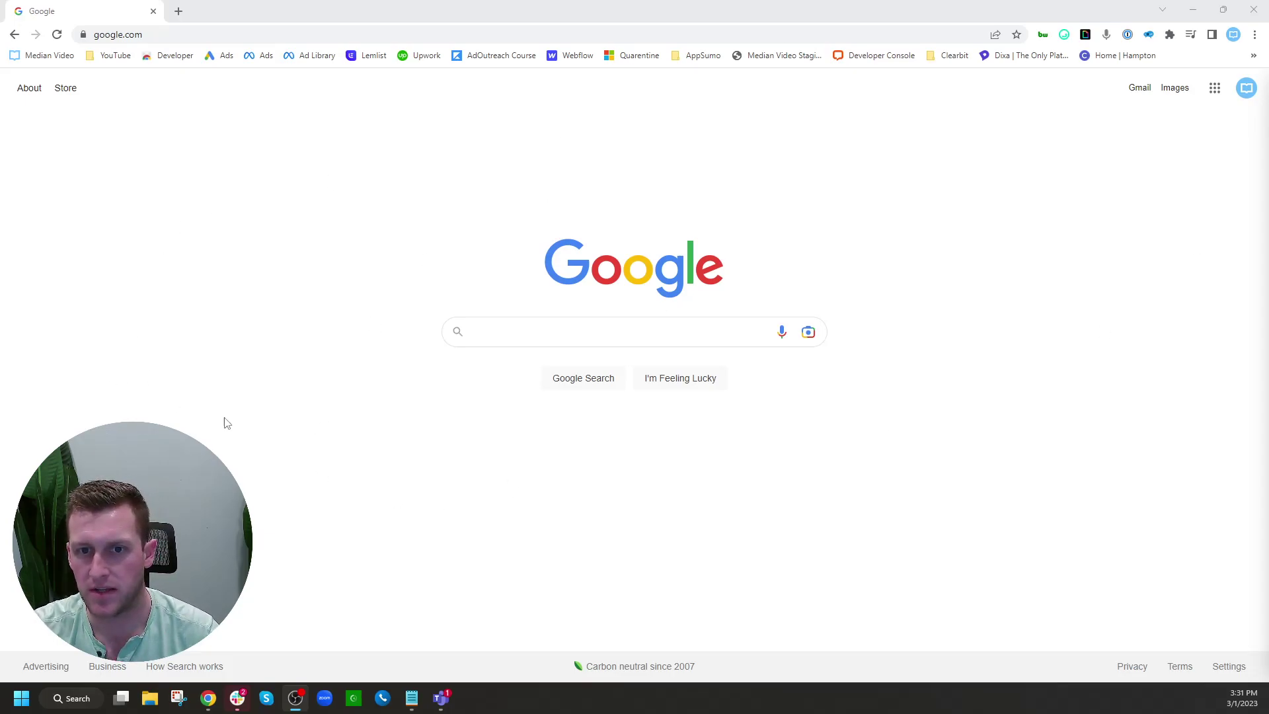
Open the Loup browser extension and show its inbound call history
{"action": "left_click", "coordinate": [351, 289]}
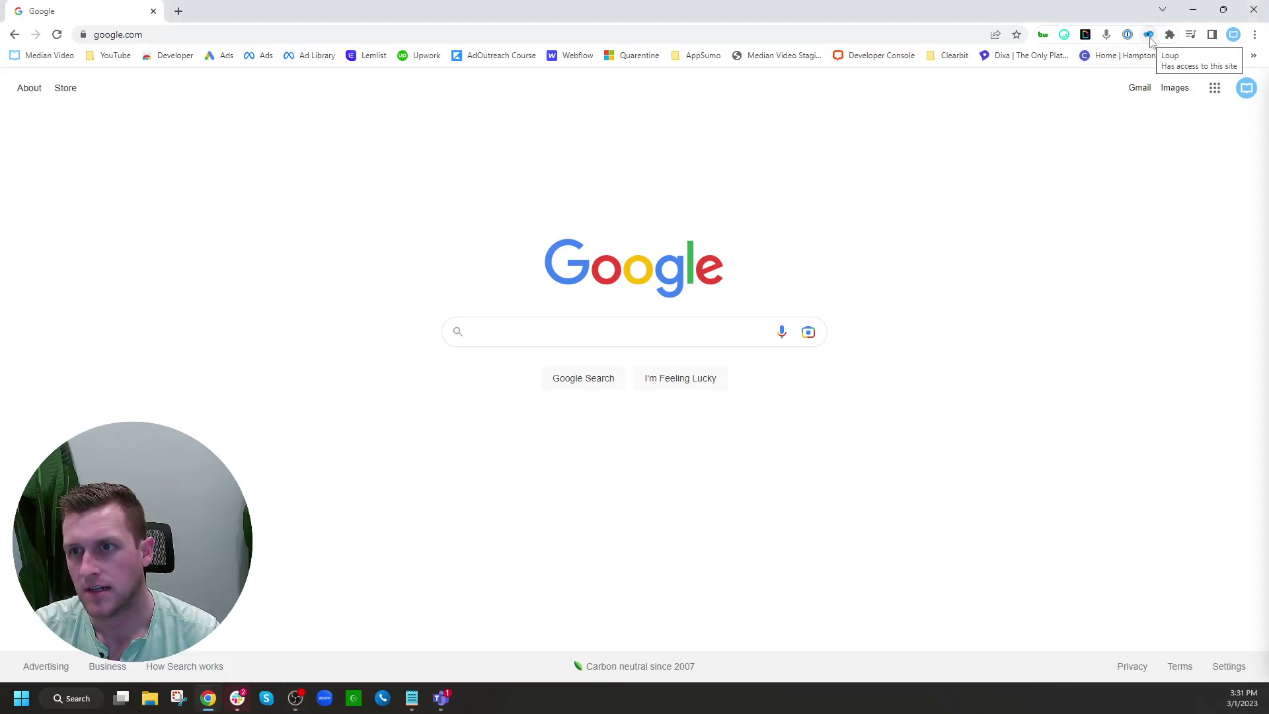
{"action": "left_click", "coordinate": [1150, 36]}
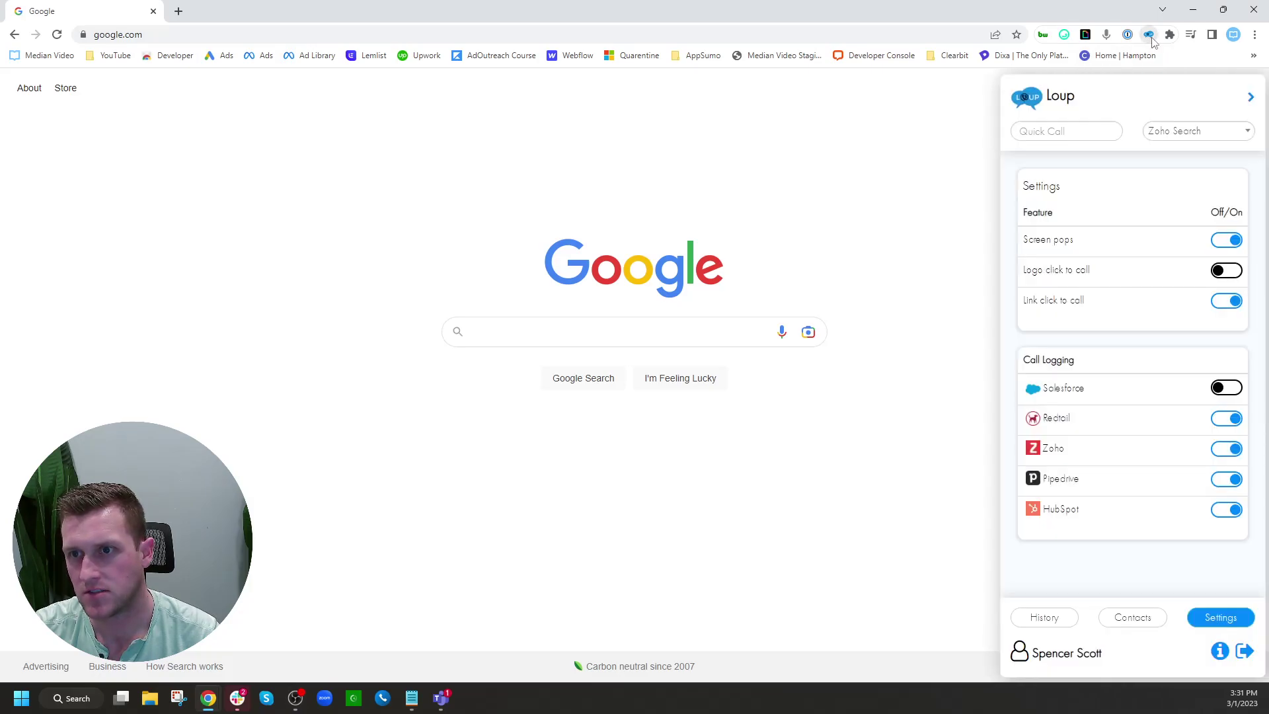
{"action": "left_click", "coordinate": [1055, 615]}
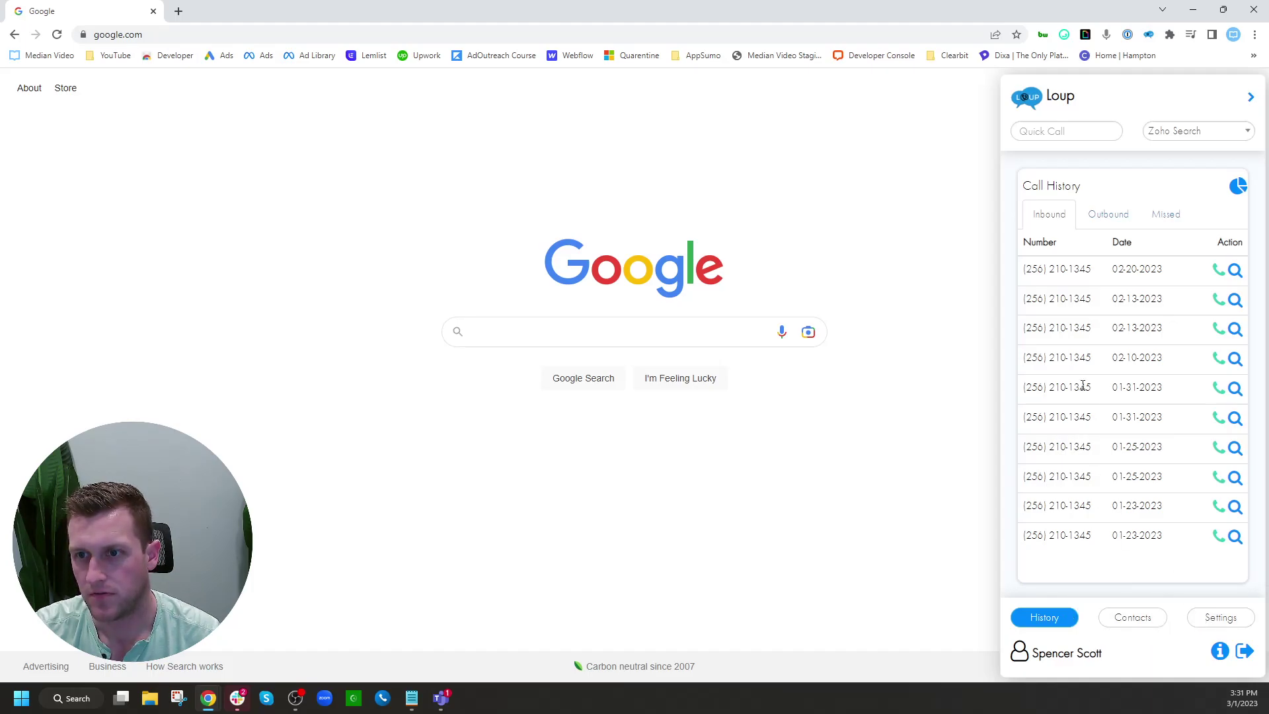
{"action": "left_click", "coordinate": [1149, 36]}
{"action": "left_click", "coordinate": [1149, 35]}
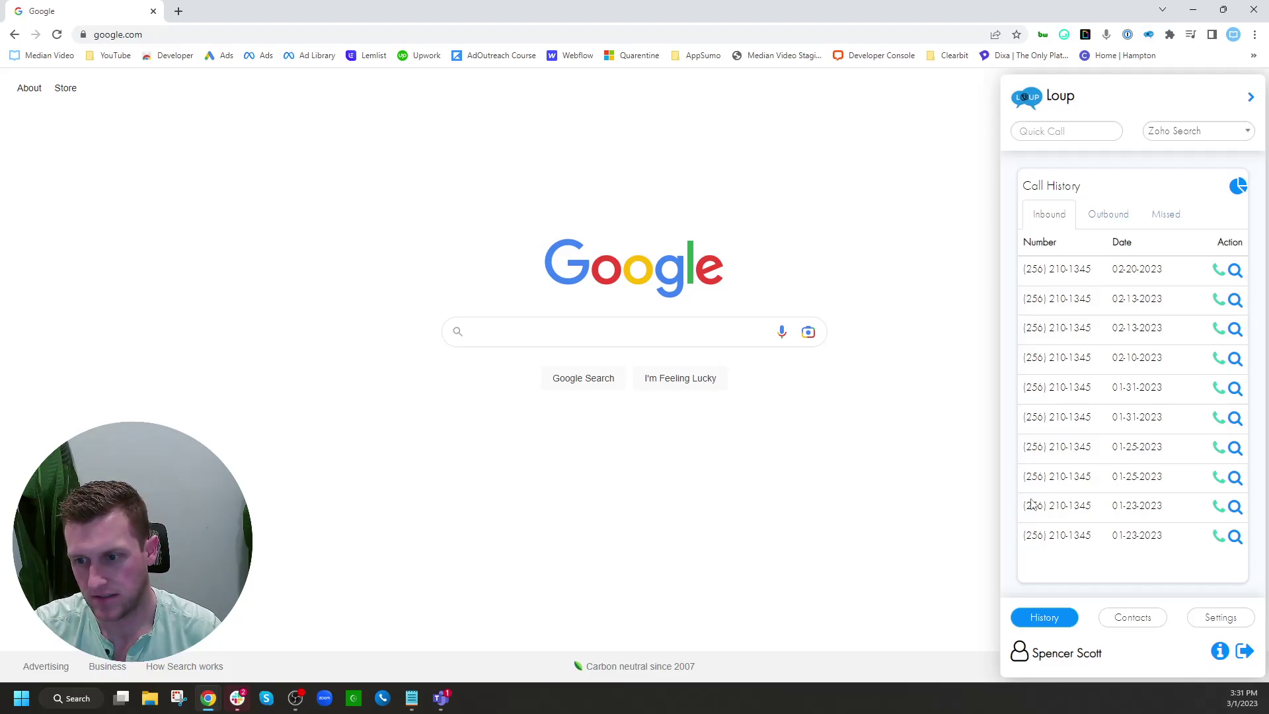
Open Loup's settings and enable call logging for Salesforce
{"action": "left_click", "coordinate": [1217, 623]}
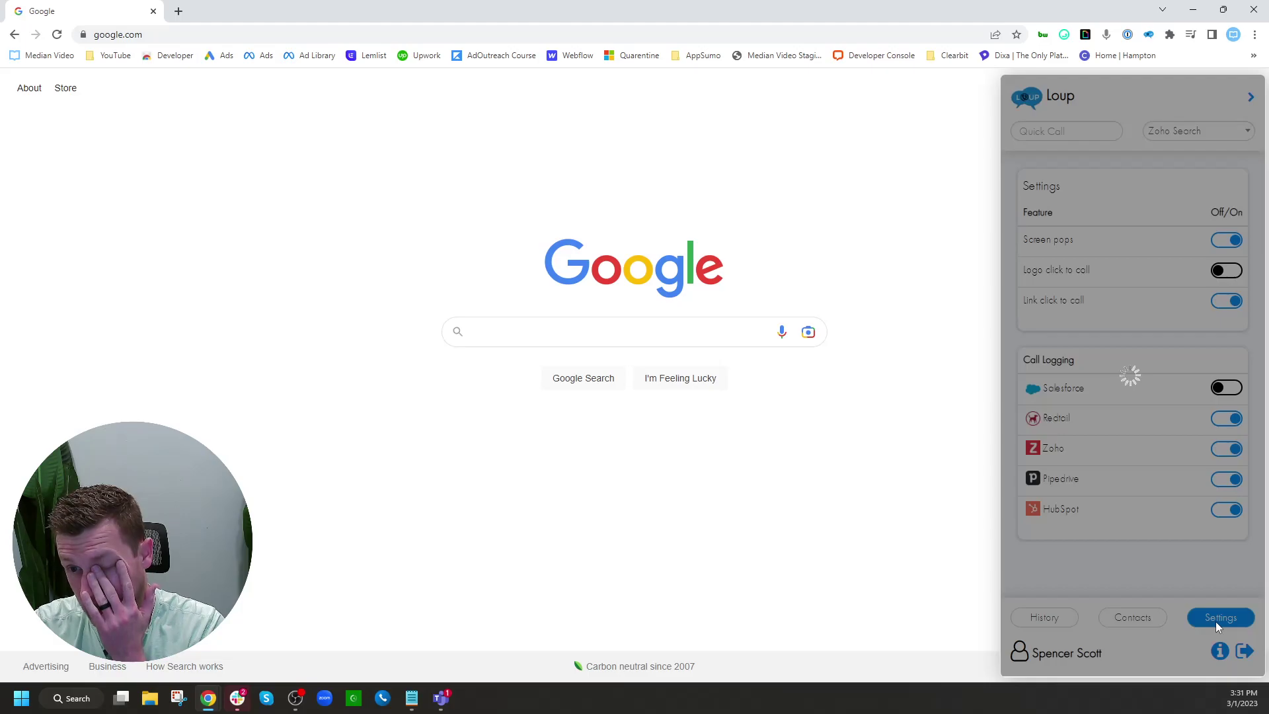
{"action": "triple_click", "coordinate": [1051, 362]}
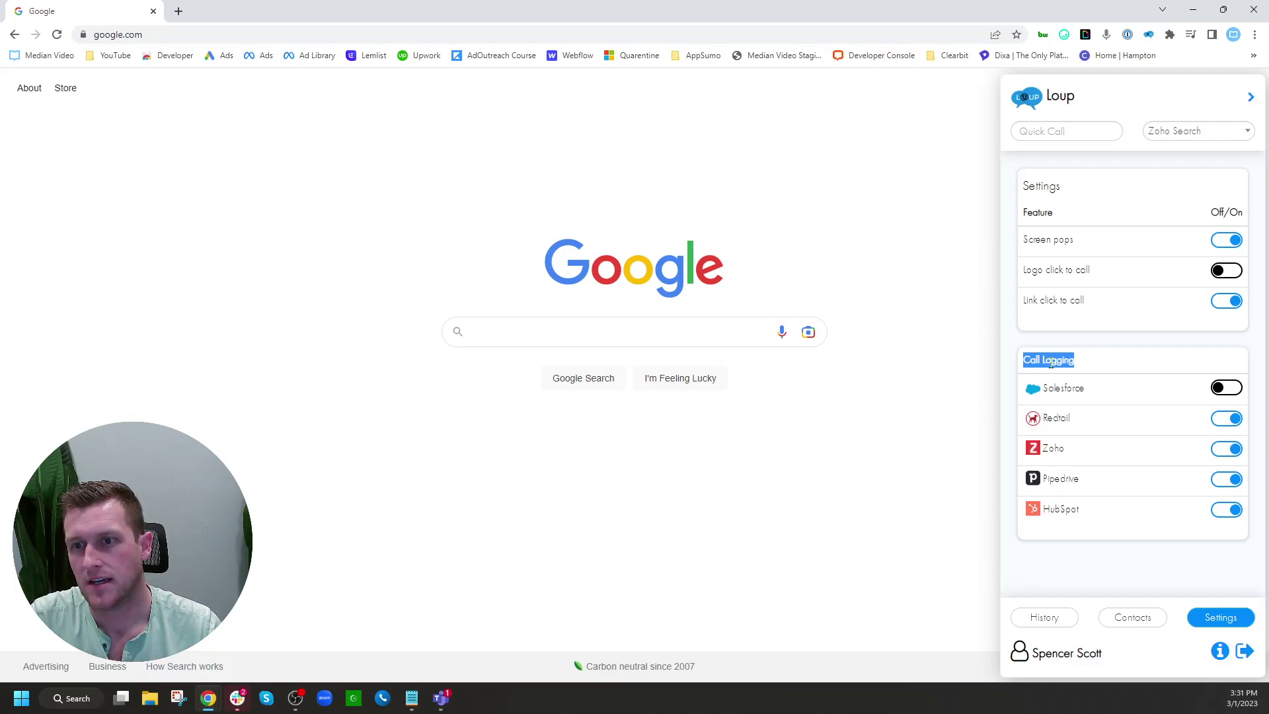
{"action": "left_click", "coordinate": [1231, 391]}
{"action": "left_click", "coordinate": [1231, 392]}
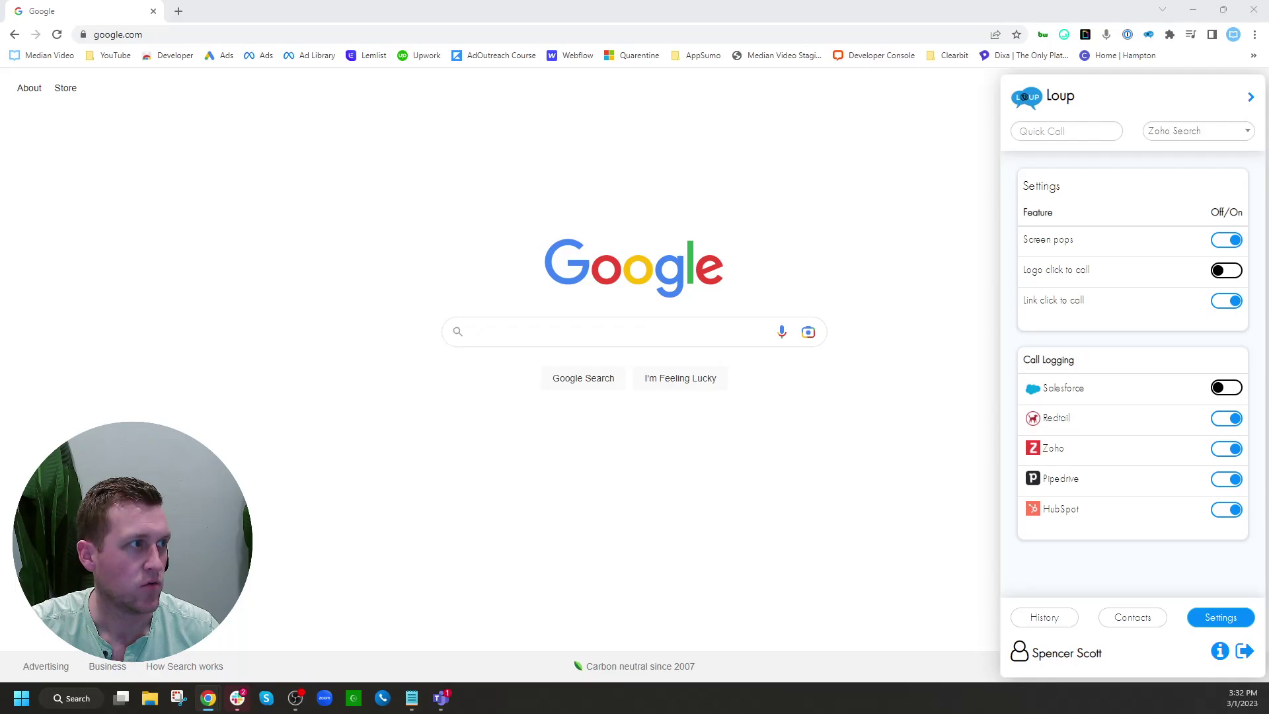
Sign in to Salesforce with the first saved username and its stored account password, and acknowledge the CRM connection in Loup
{"action": "left_click_drag", "start_coordinate": [481, 244], "coordinate": [569, 189]}
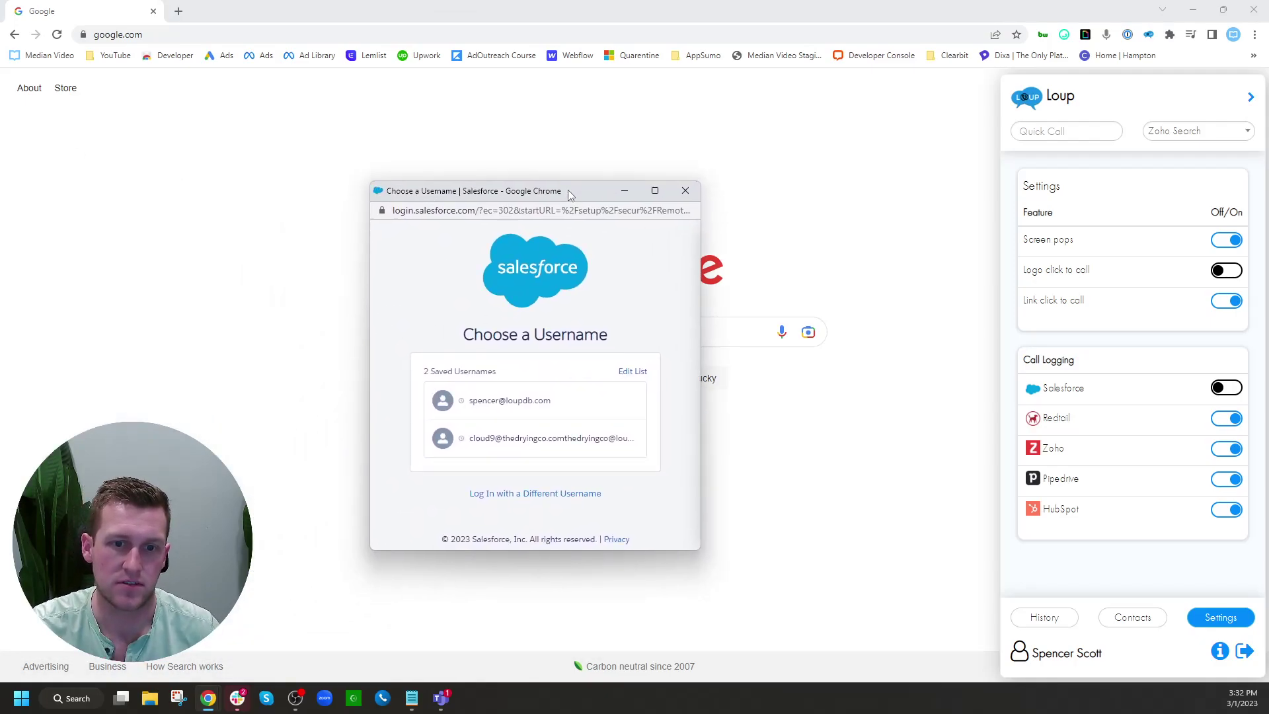
{"action": "left_click", "coordinate": [532, 415]}
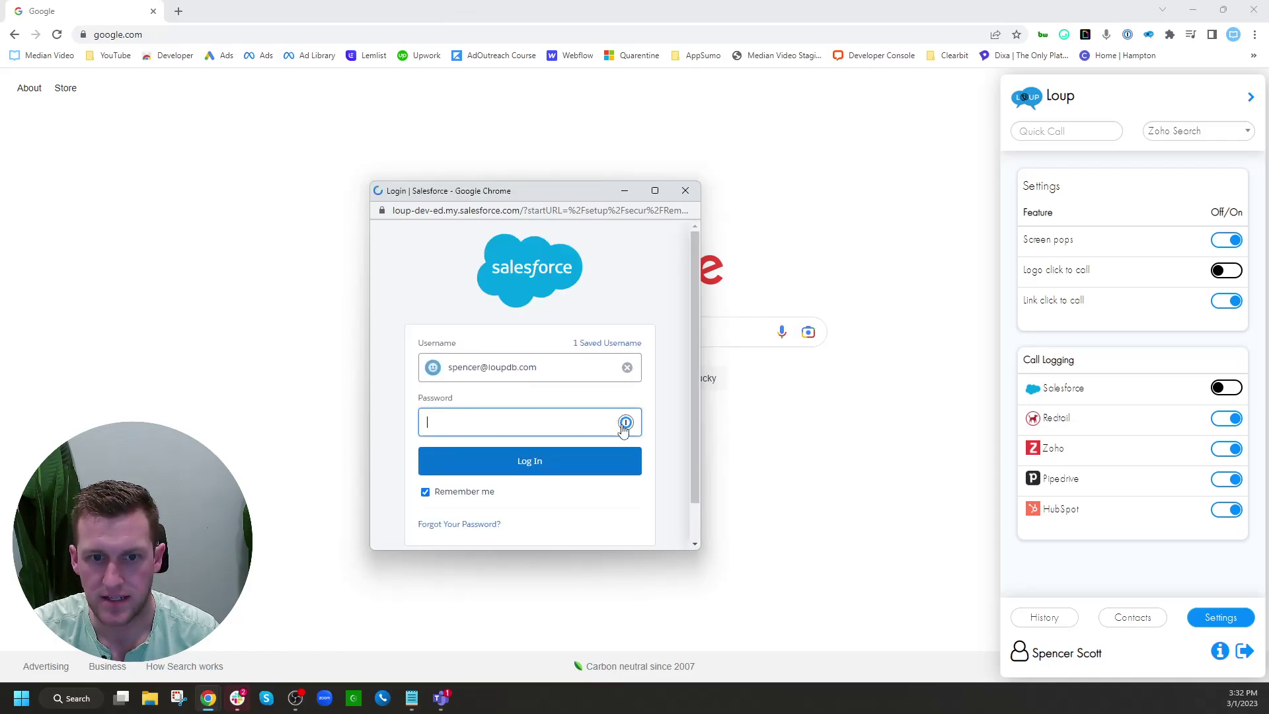
{"action": "left_click", "coordinate": [626, 422]}
{"action": "left_click", "coordinate": [530, 457]}
{"action": "left_click", "coordinate": [522, 468]}
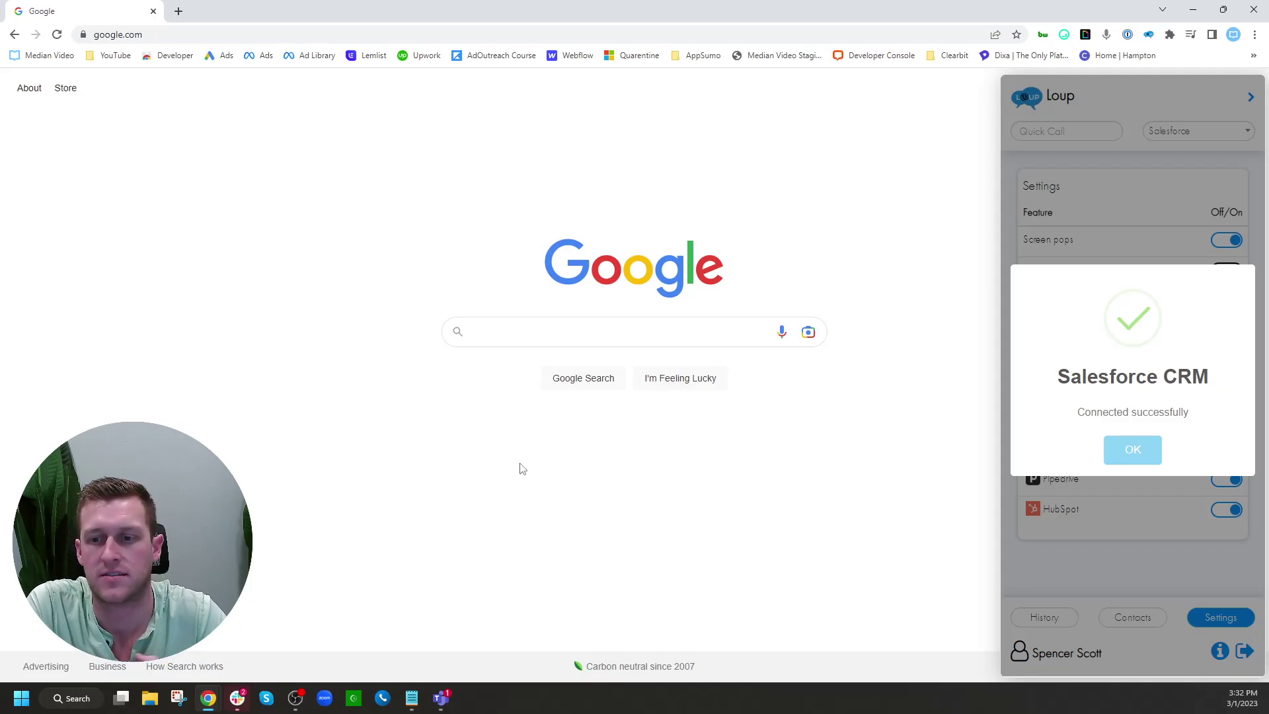
{"action": "left_click", "coordinate": [1131, 455]}
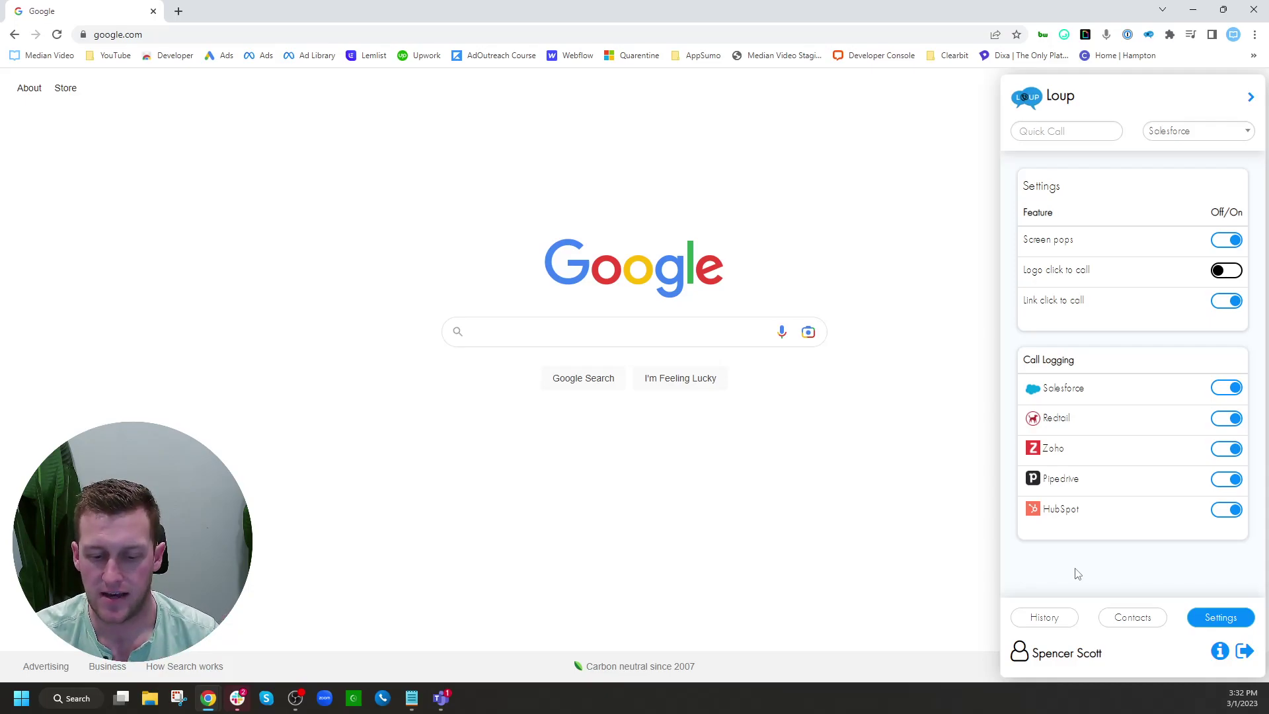
Go to the Salesforce website and log in with the first saved username
{"action": "left_click", "coordinate": [260, 35]}
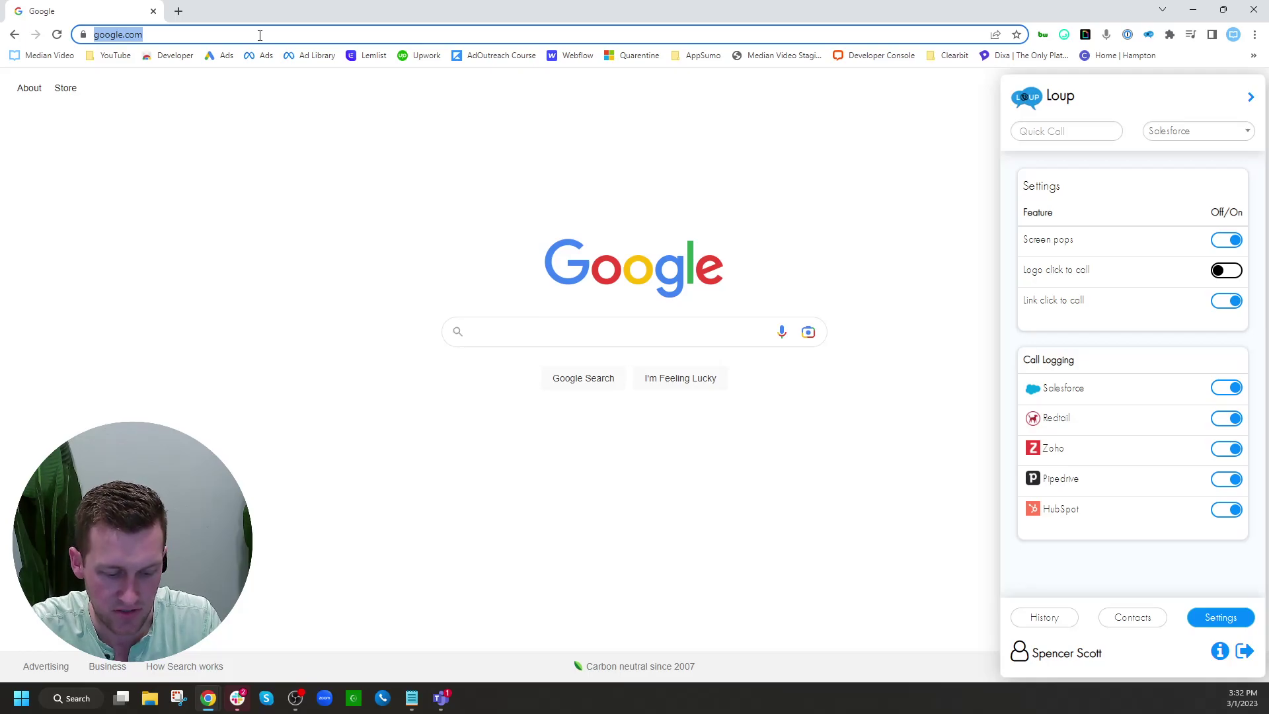
{"action": "type", "text": "sales"}
{"action": "key", "text": "Return"}
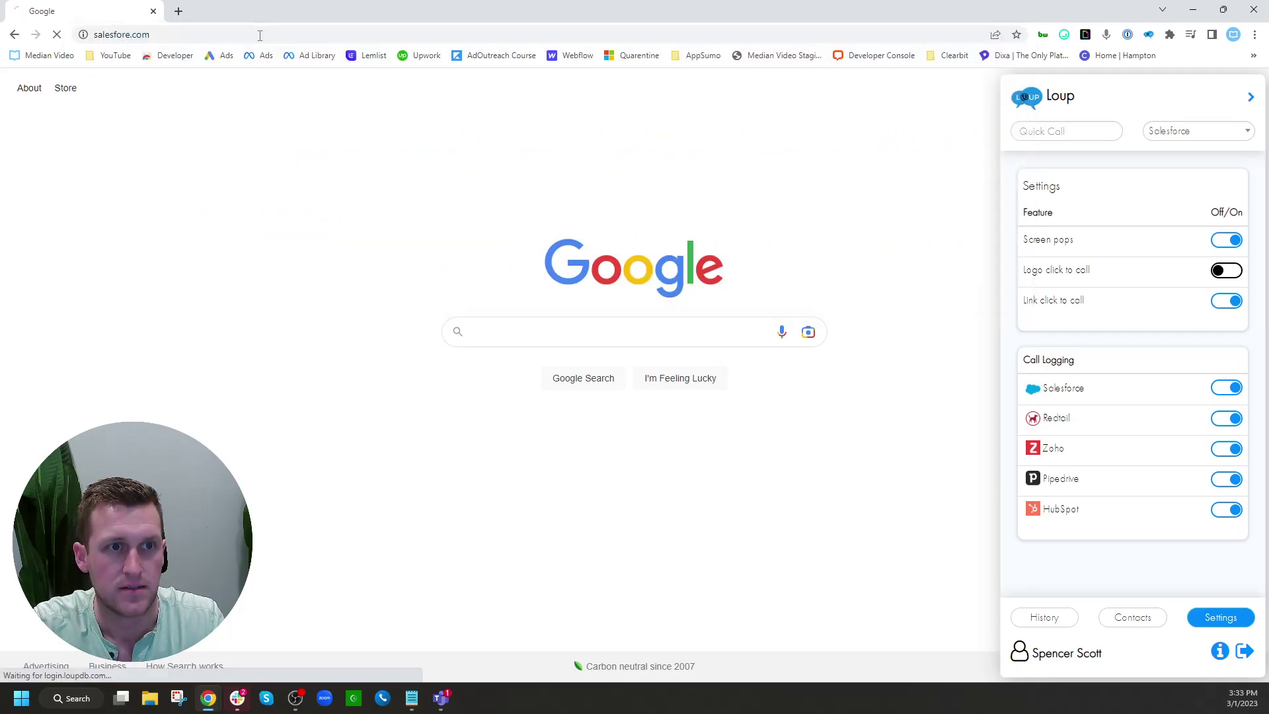
{"action": "left_click", "coordinate": [1107, 101]}
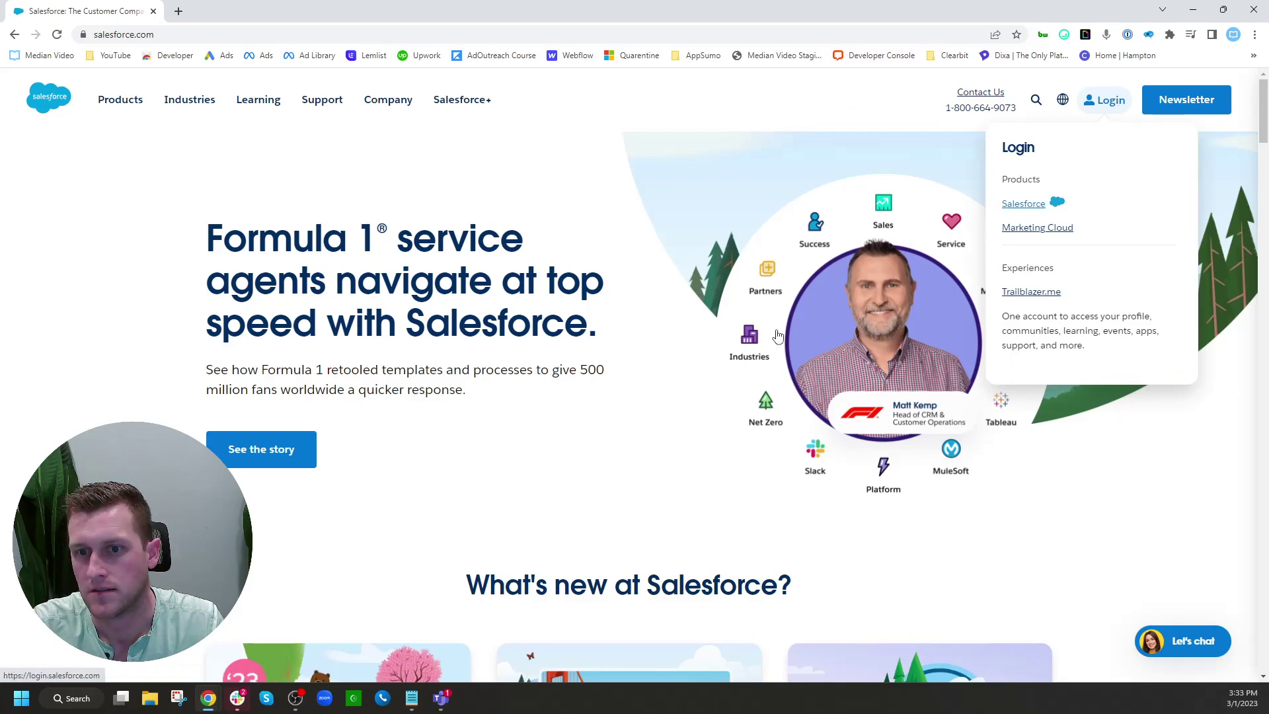
{"action": "left_click", "coordinate": [587, 427]}
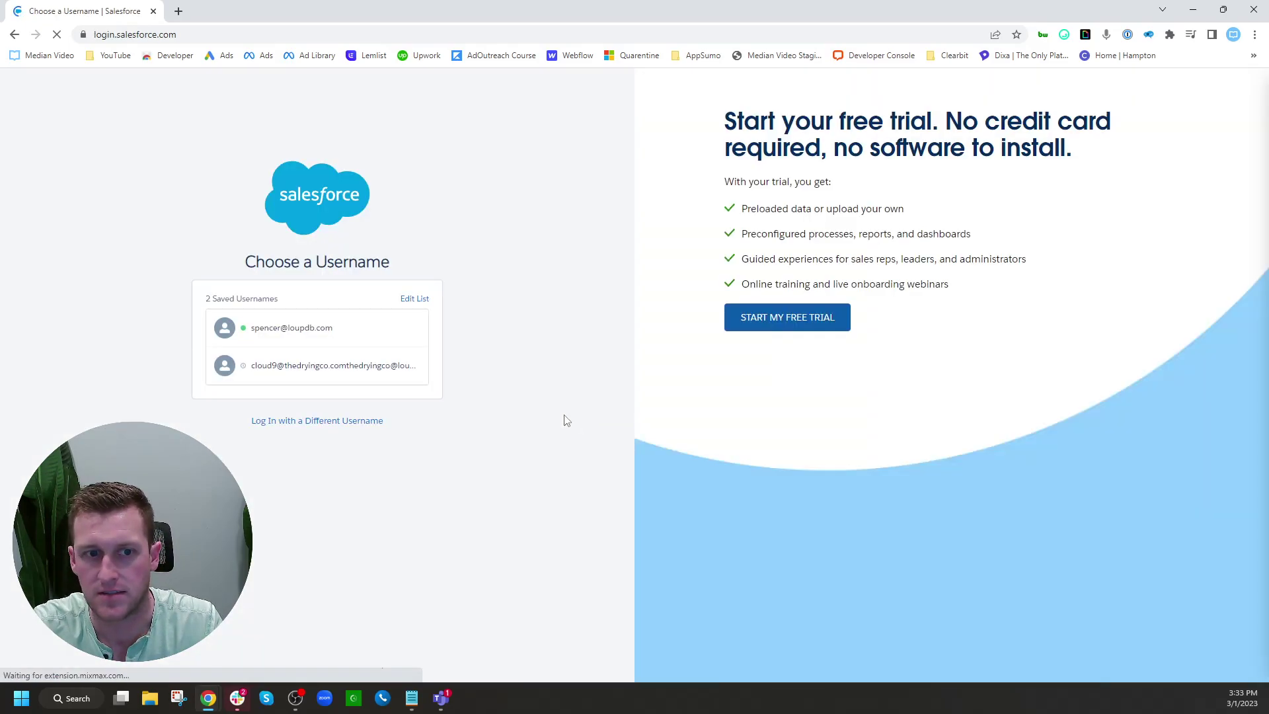
{"action": "left_click", "coordinate": [252, 337]}
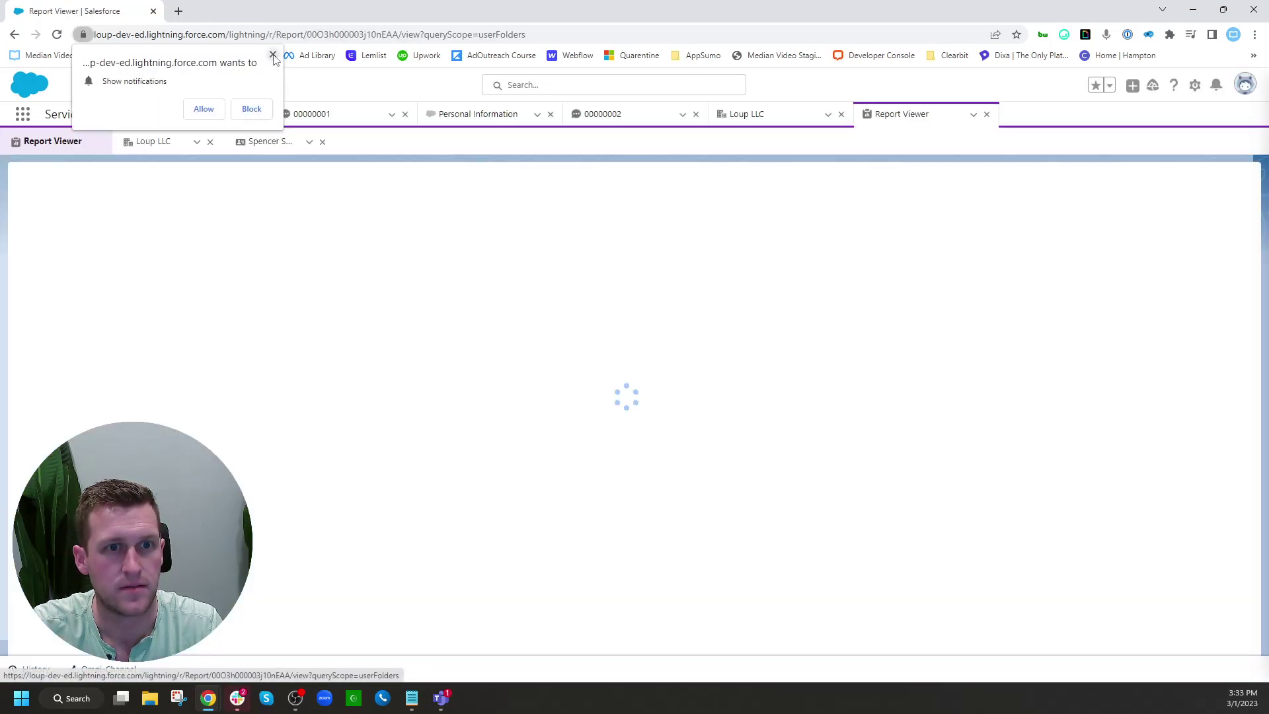
Dismiss the notification request, open the contact's record and expand the February 2023 call in its activity timeline
{"action": "left_click", "coordinate": [273, 55]}
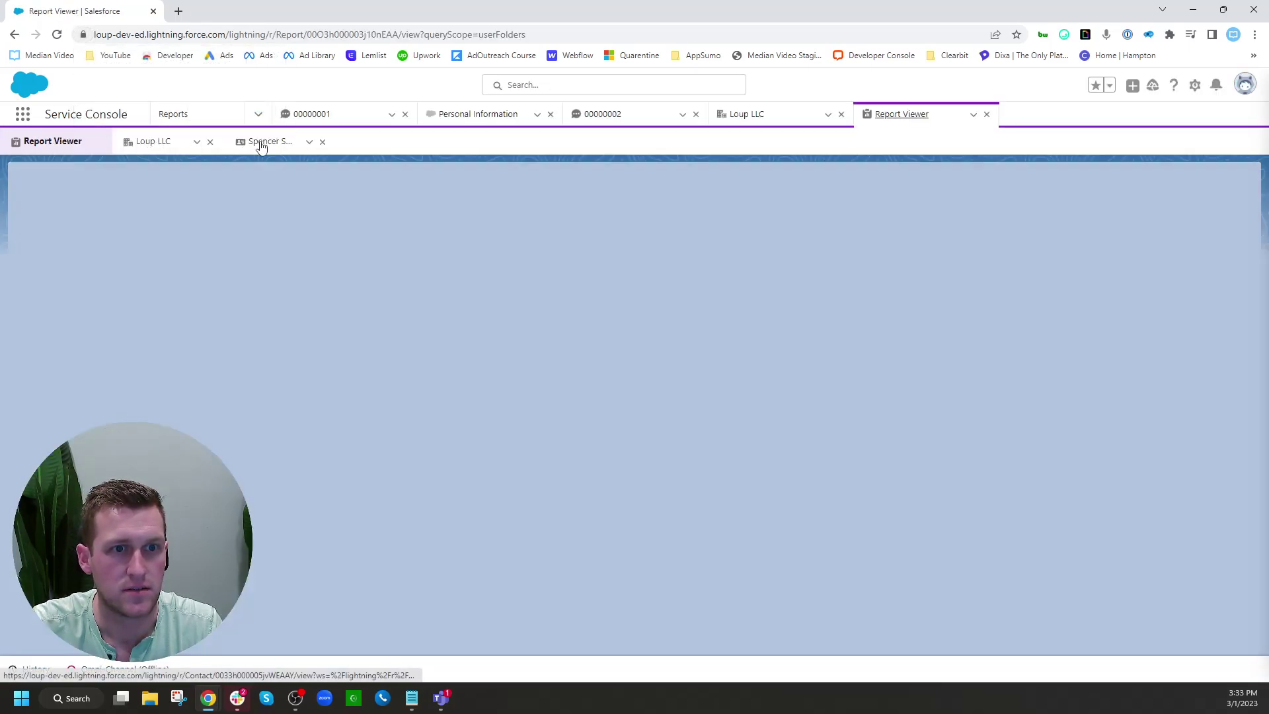
{"action": "left_click", "coordinate": [261, 144]}
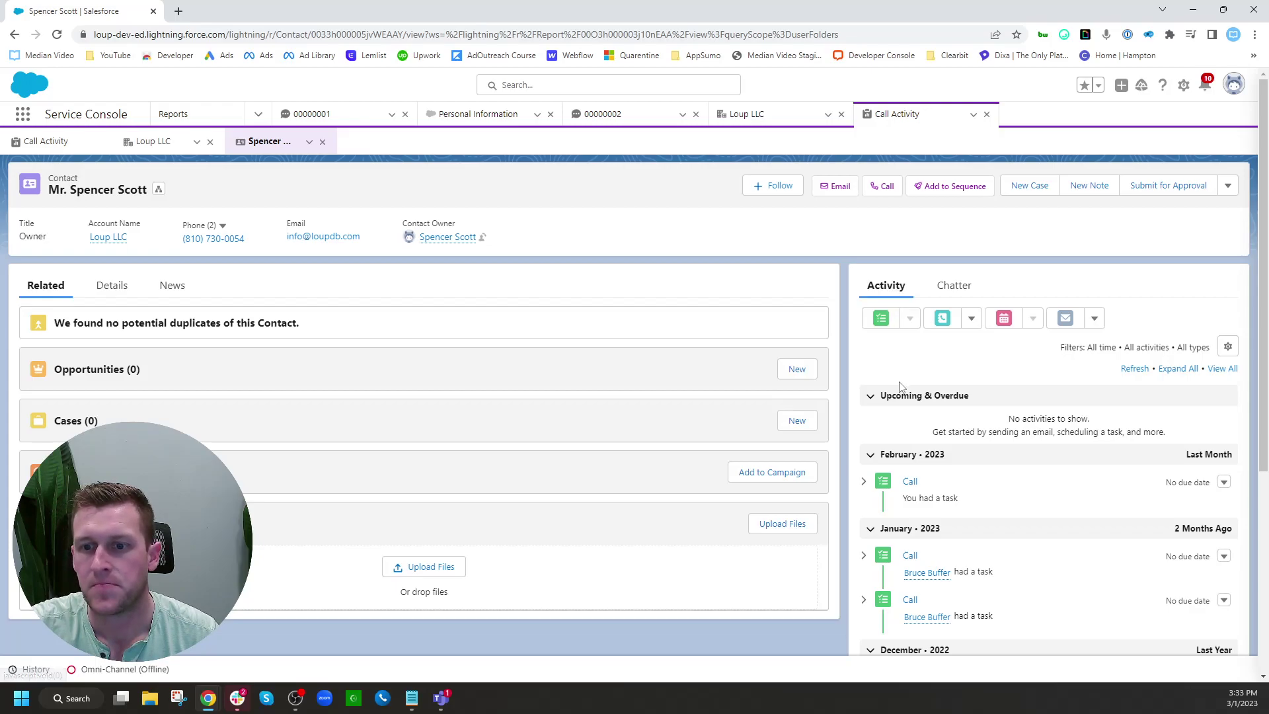
{"action": "scroll", "coordinate": [900, 387], "scroll_direction": "down", "scroll_amount": 2}
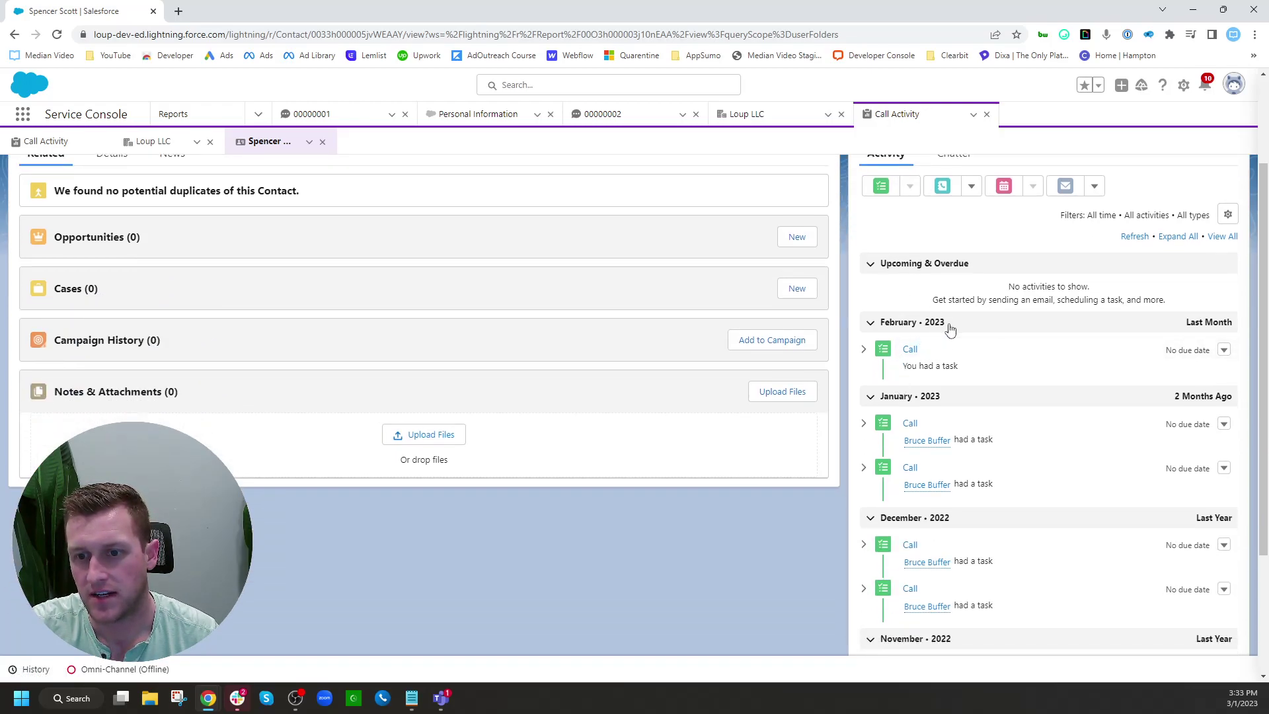
{"action": "scroll", "coordinate": [949, 326], "scroll_direction": "down", "scroll_amount": 2}
{"action": "scroll", "coordinate": [930, 300], "scroll_direction": "down", "scroll_amount": 6}
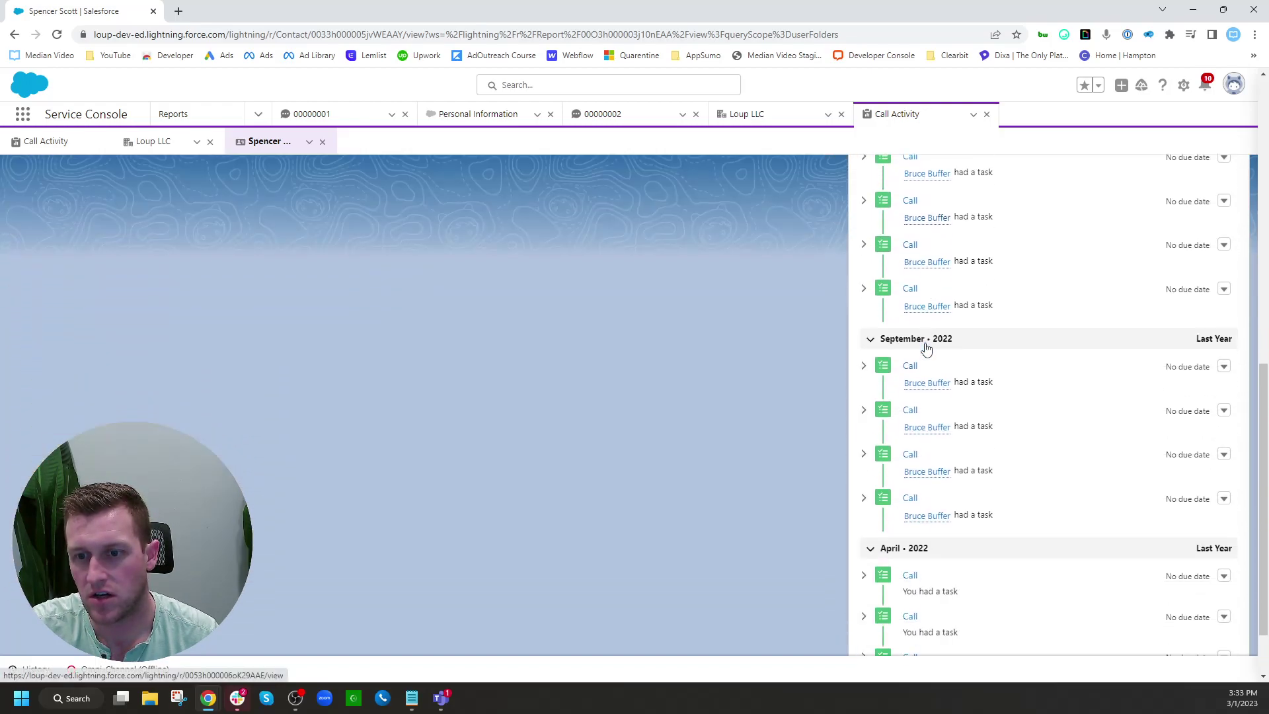
{"action": "scroll", "coordinate": [926, 353], "scroll_direction": "up", "scroll_amount": 10}
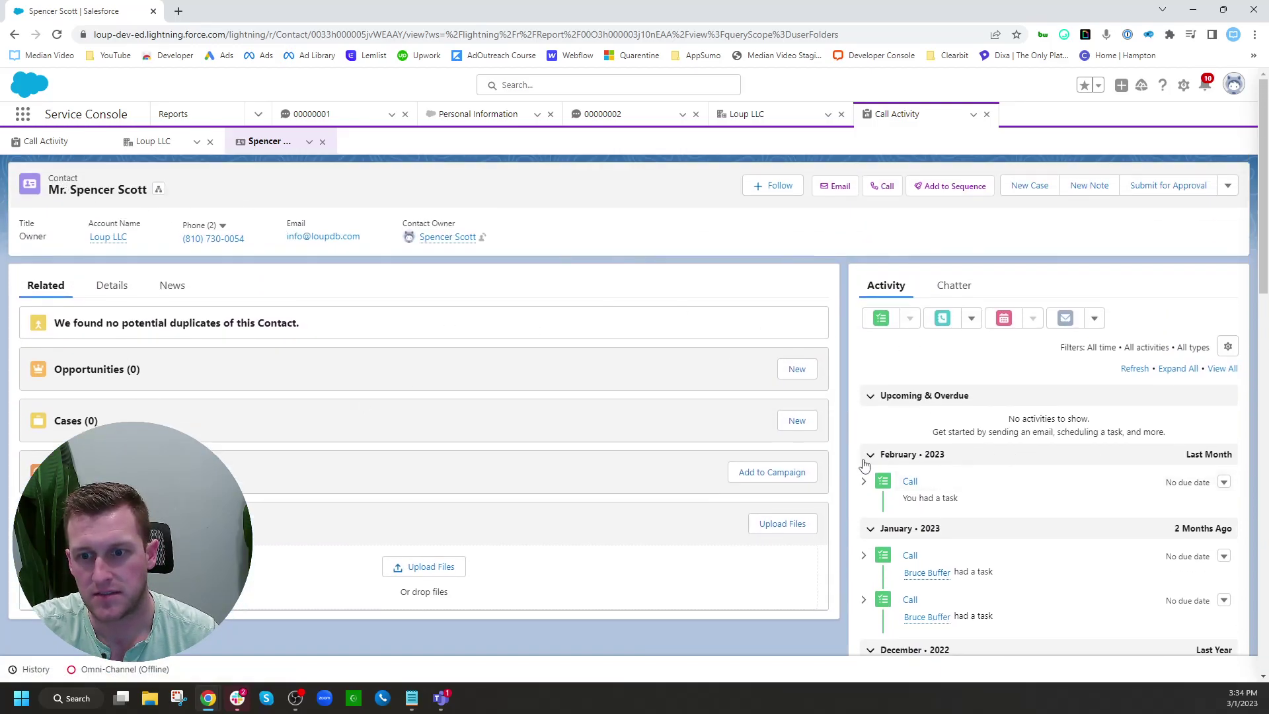
{"action": "left_click", "coordinate": [865, 484]}
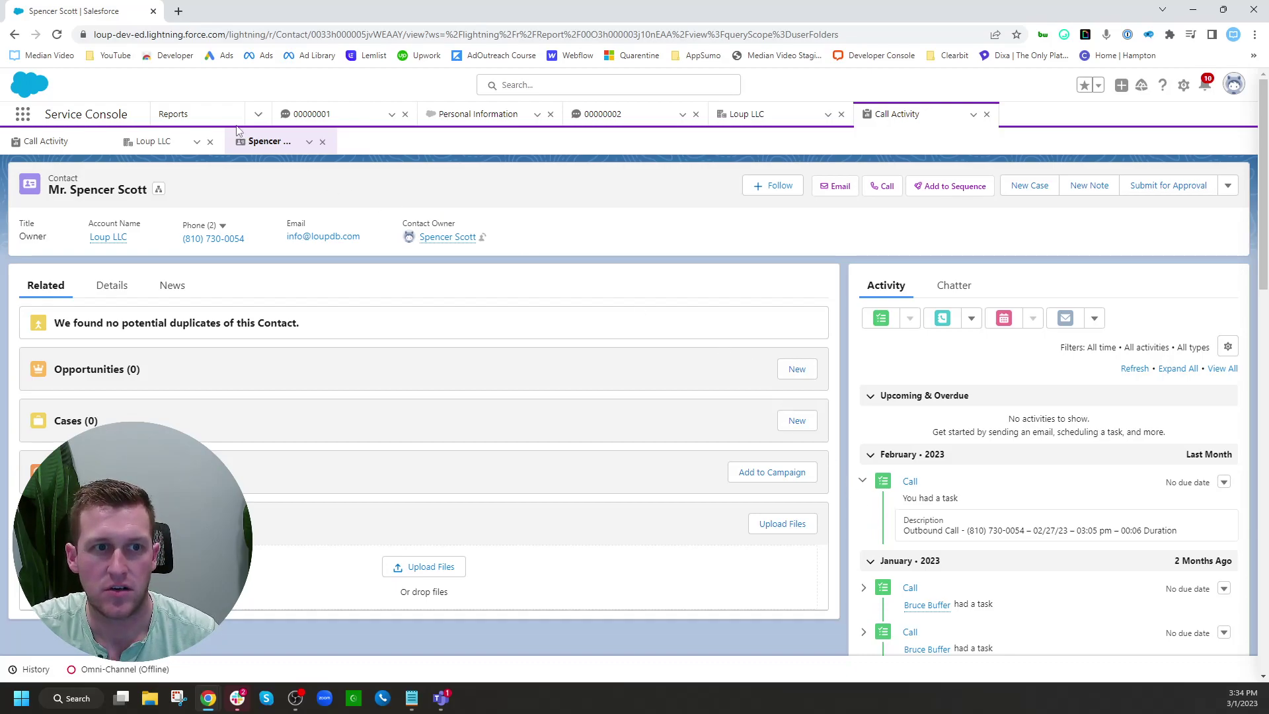
View the All Reports list and return to the Call Activity workspace
{"action": "left_click", "coordinate": [208, 119]}
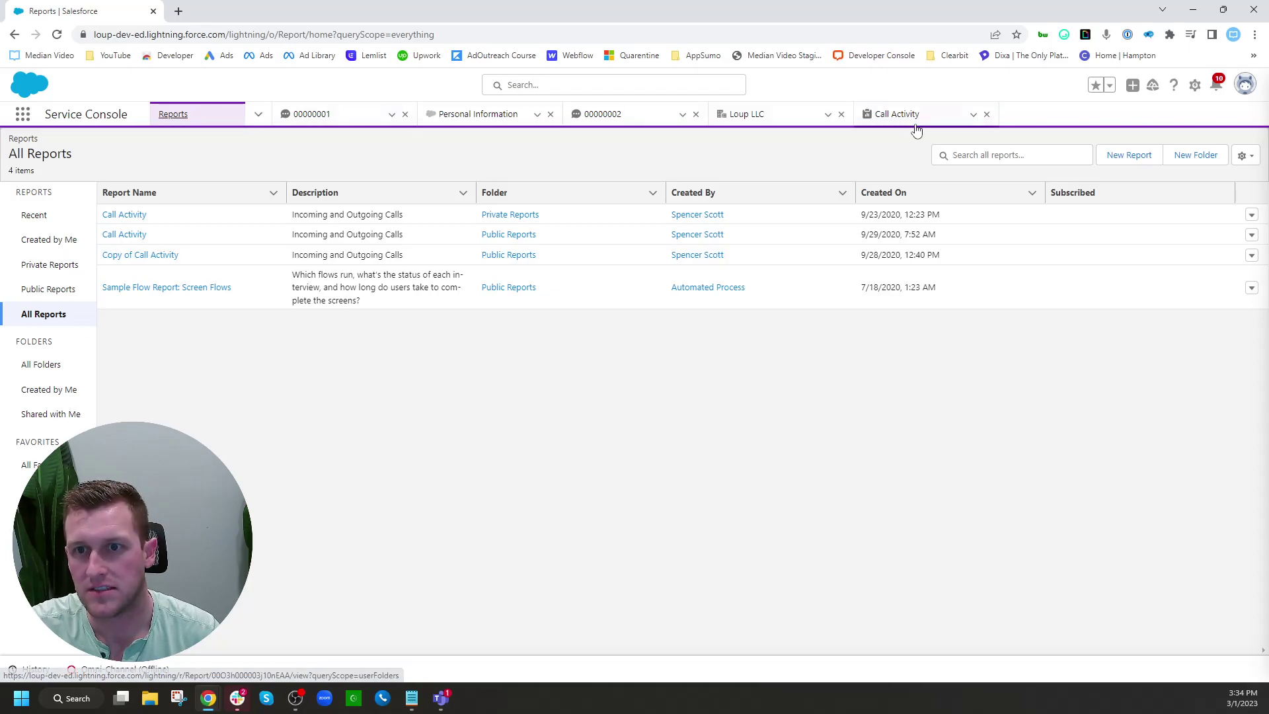
{"action": "left_click", "coordinate": [898, 114]}
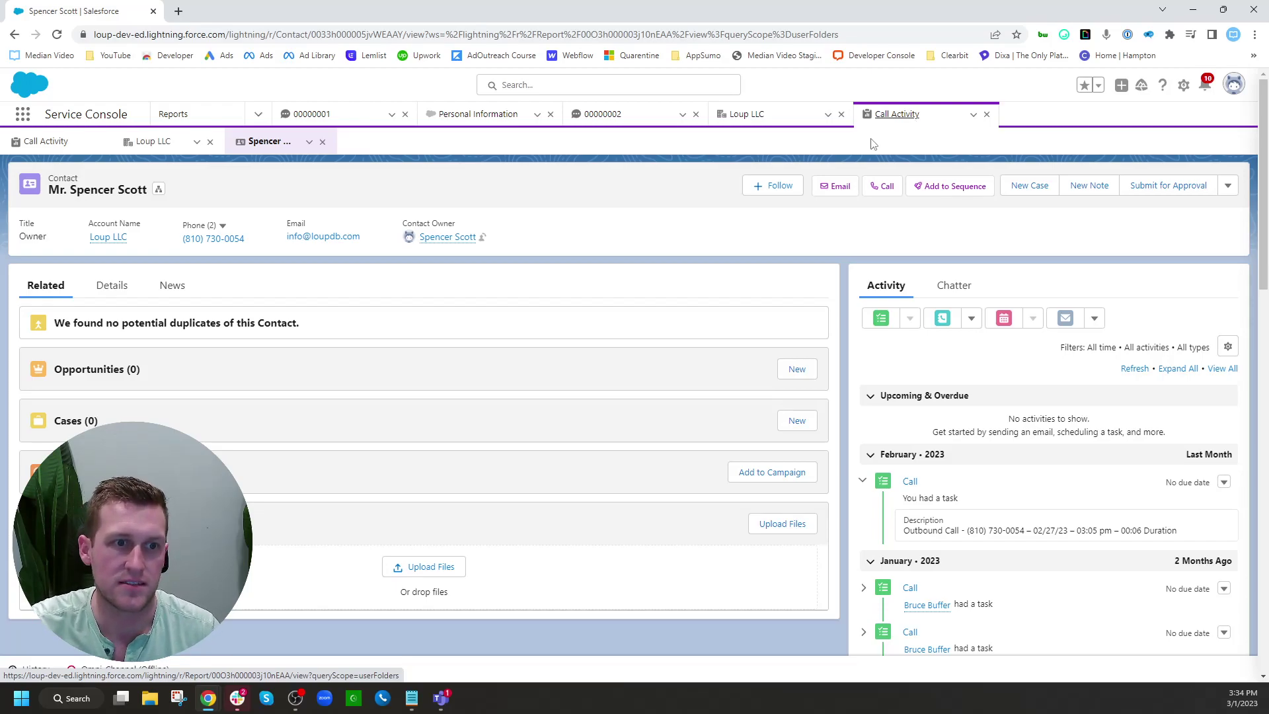
Open the contact's linked Loup LLC account and examine its logged calls across all months of the activity timeline
{"action": "left_click", "coordinate": [117, 239]}
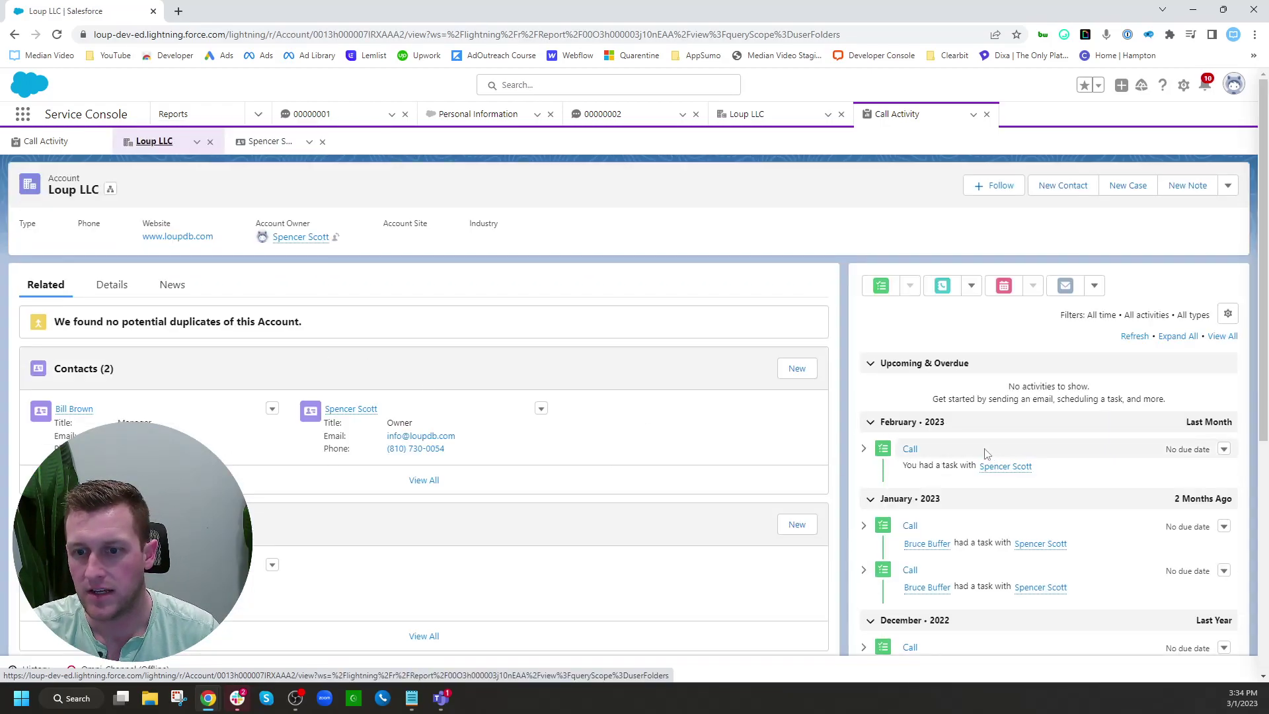
{"action": "scroll", "coordinate": [980, 451], "scroll_direction": "down", "scroll_amount": 1}
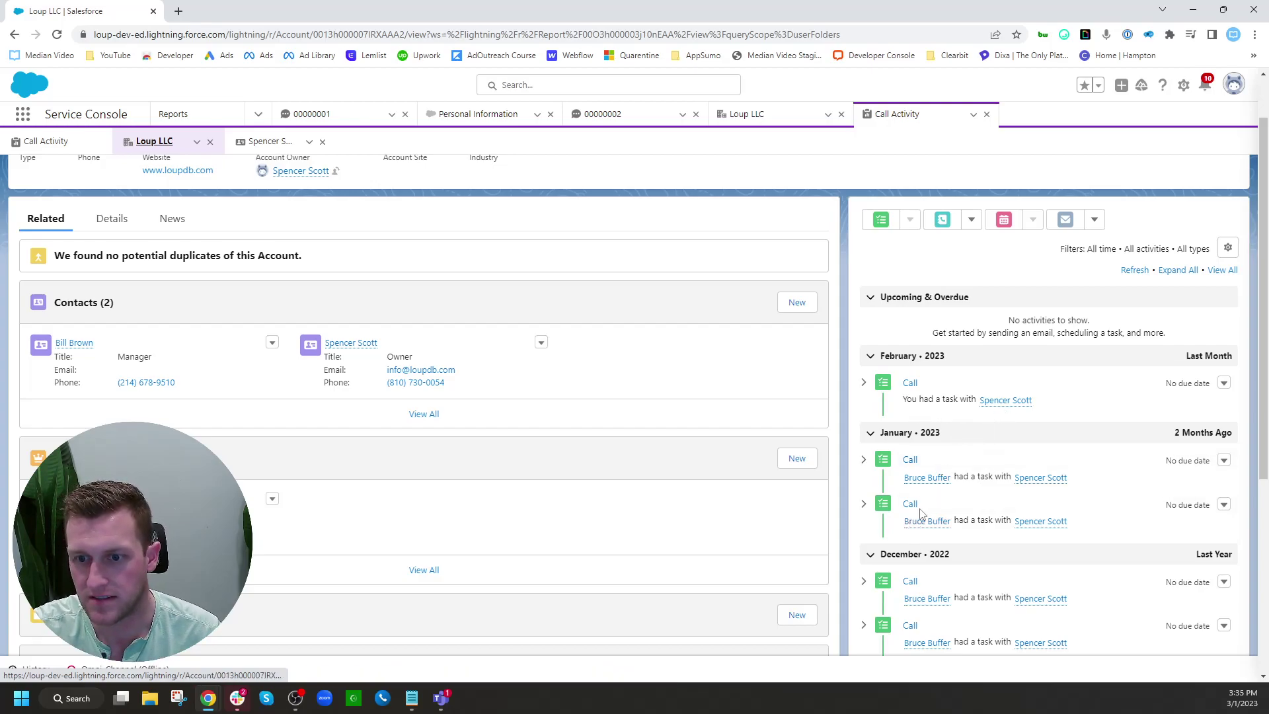
{"action": "mouse_move", "coordinate": [920, 479]}
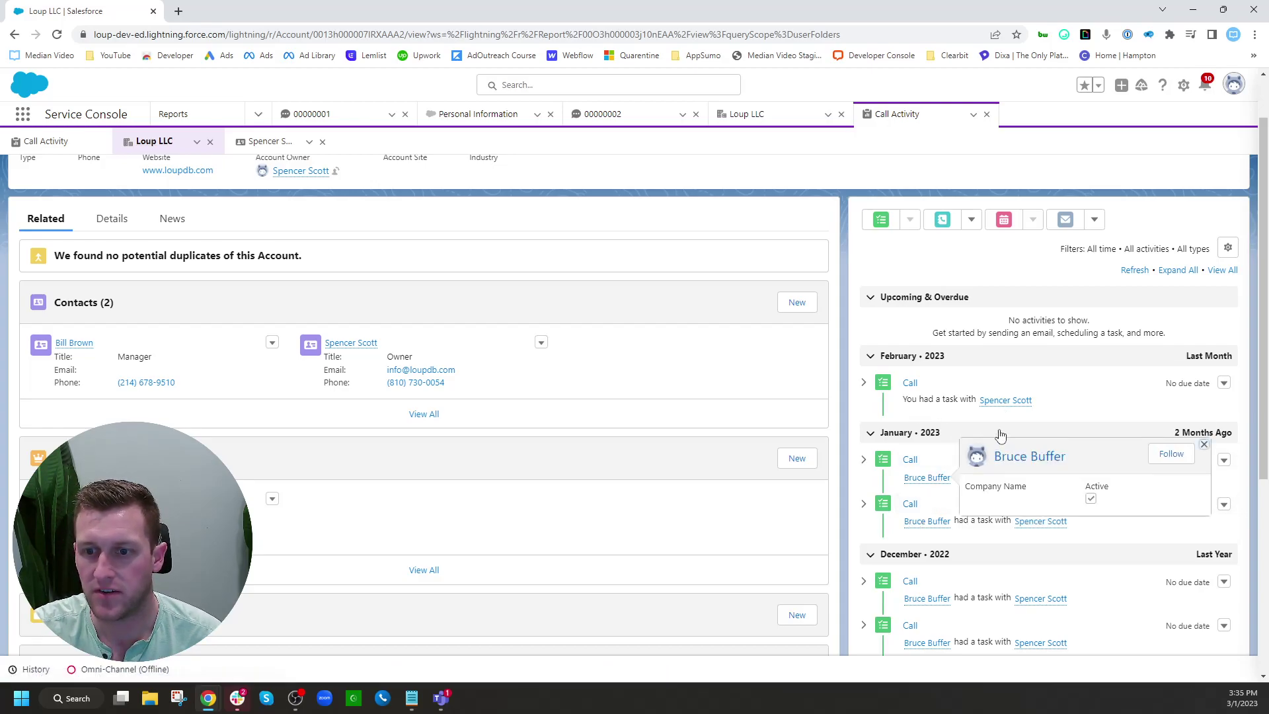
{"action": "scroll", "coordinate": [1099, 501], "scroll_direction": "down", "scroll_amount": 1}
{"action": "scroll", "coordinate": [1099, 501], "scroll_direction": "down", "scroll_amount": 3}
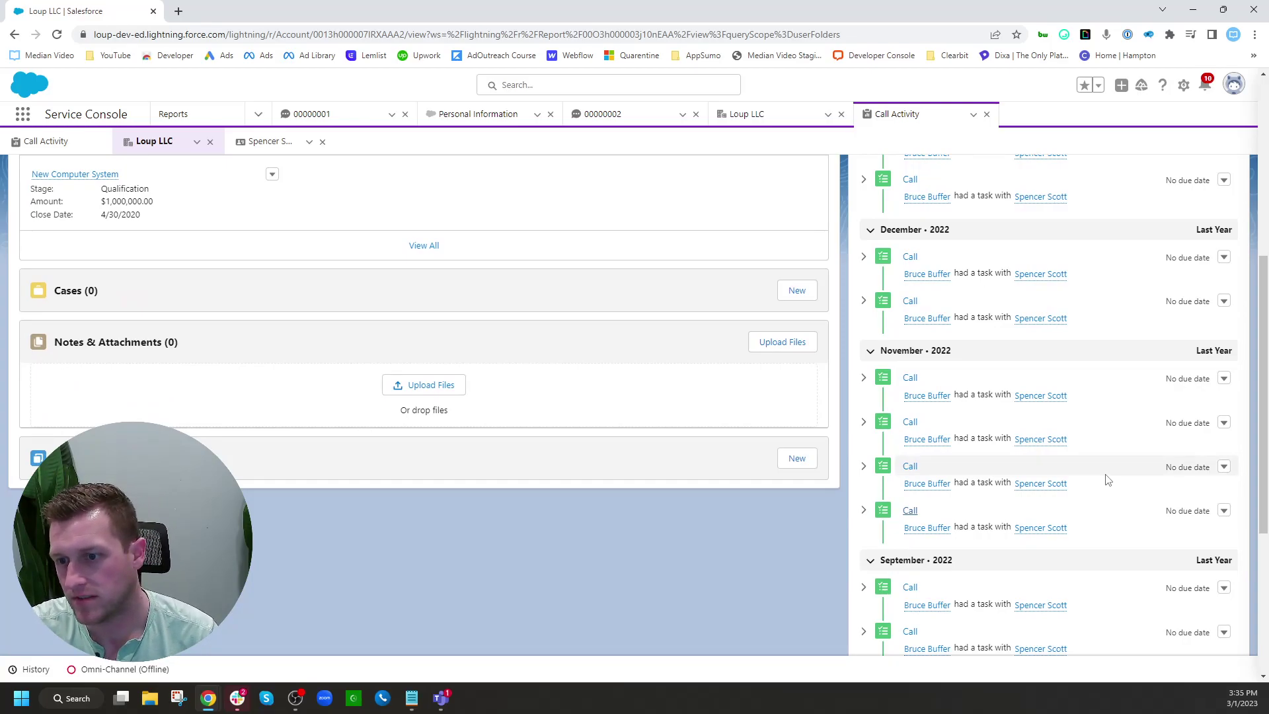
{"action": "scroll", "coordinate": [1109, 480], "scroll_direction": "down", "scroll_amount": 6}
{"action": "scroll", "coordinate": [1107, 480], "scroll_direction": "down", "scroll_amount": 3}
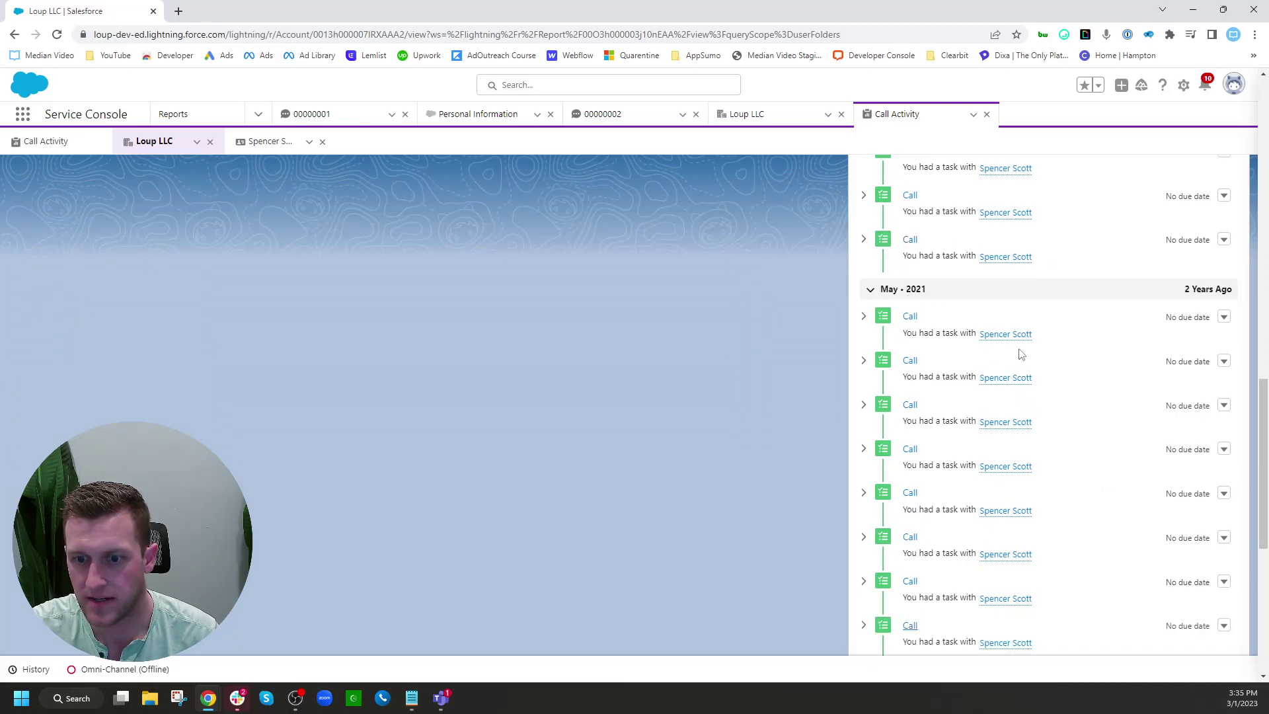
{"action": "scroll", "coordinate": [1077, 389], "scroll_direction": "down", "scroll_amount": 5}
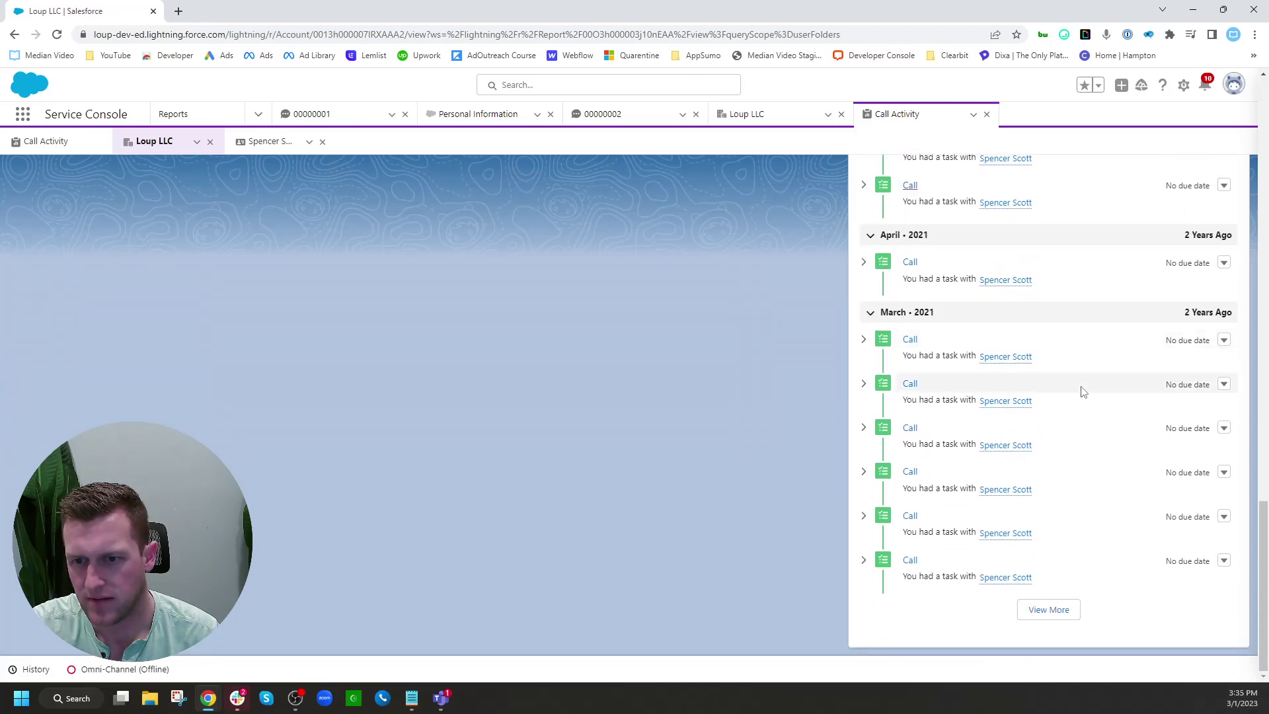
{"action": "scroll", "coordinate": [1082, 392], "scroll_direction": "up", "scroll_amount": 15}
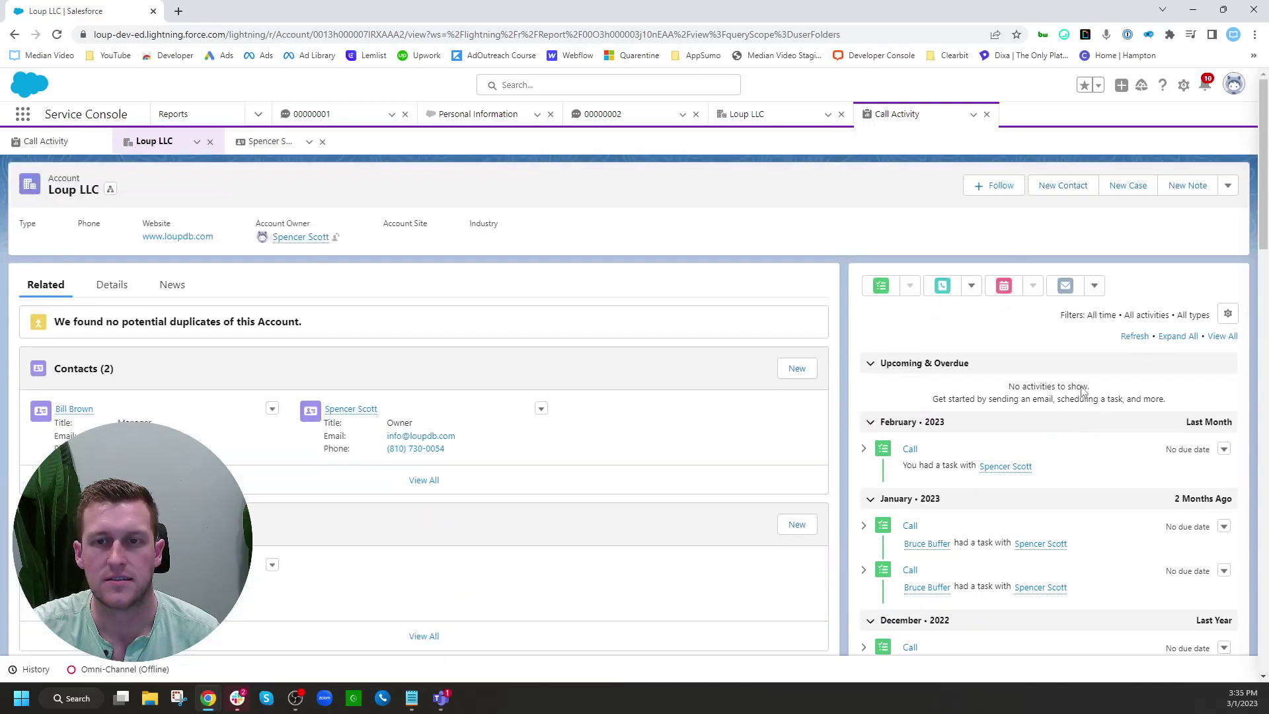